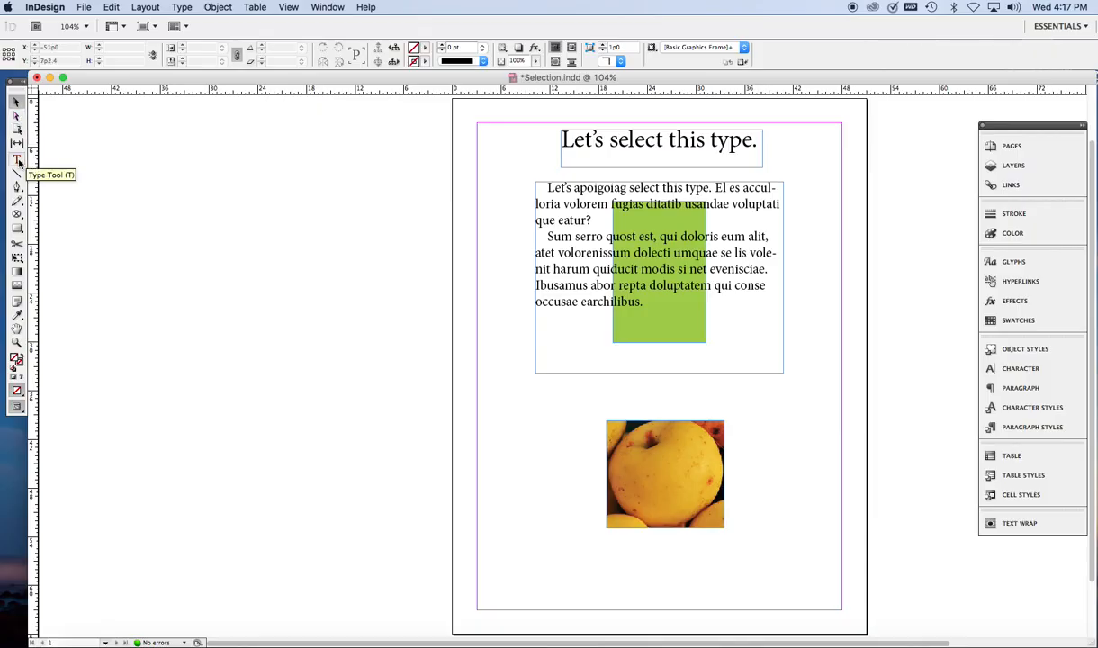
# Step: Use the Type tool to select characters in the headline, then select the word "select" in it
pyautogui.click(18, 161)
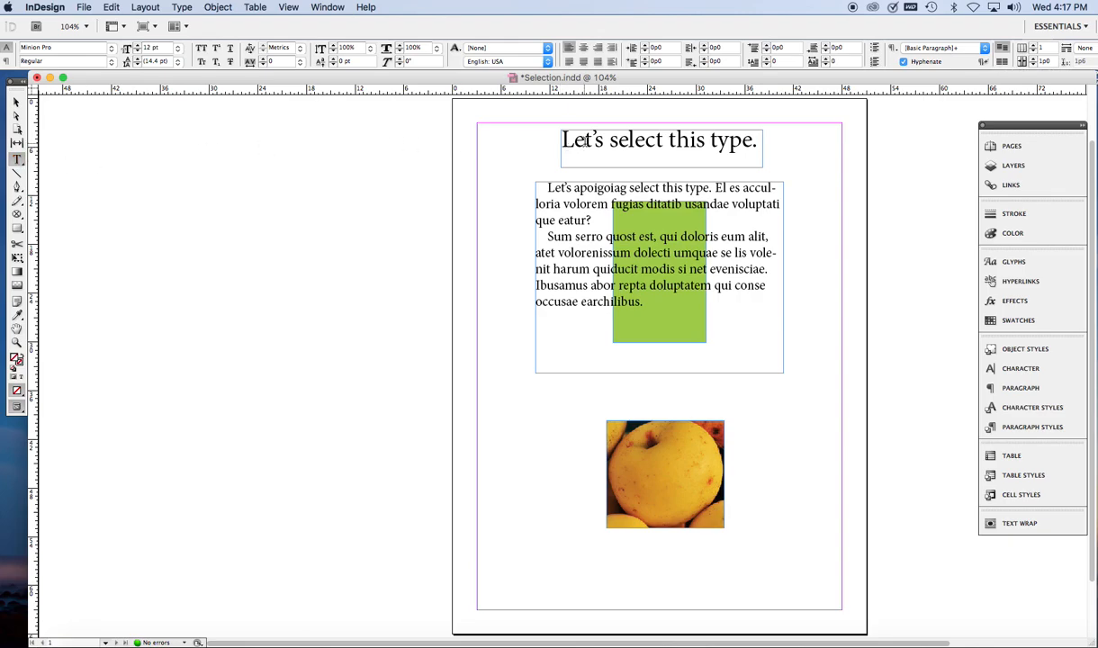
pyautogui.moveTo(586, 140); pyautogui.dragTo(617, 144)
pyautogui.click(631, 141)
pyautogui.moveTo(632, 145); pyautogui.dragTo(636, 145)
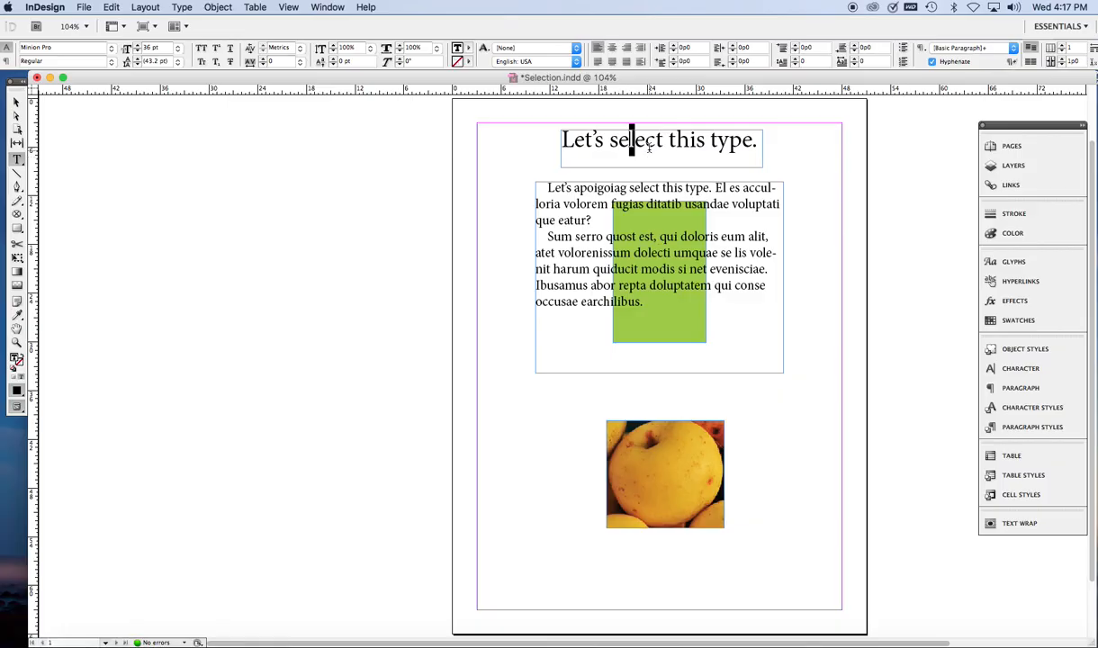
pyautogui.click(646, 144)
pyautogui.doubleClick(644, 142)
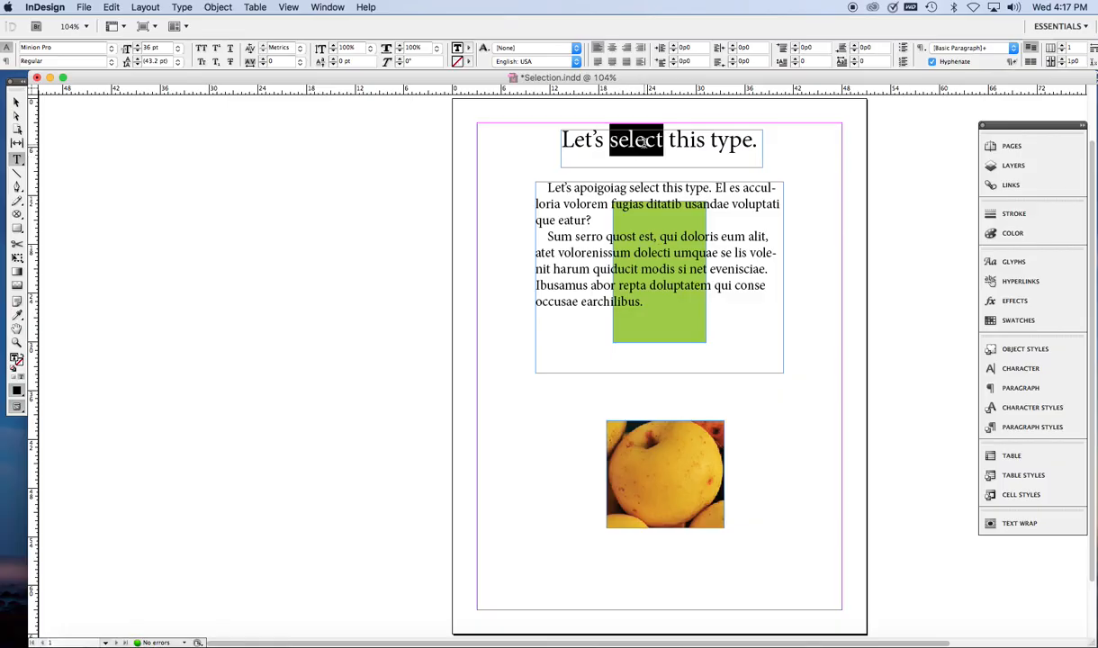
# Step: Select a whole line of the body text, then select the entire second paragraph
pyautogui.tripleClick(592, 204)
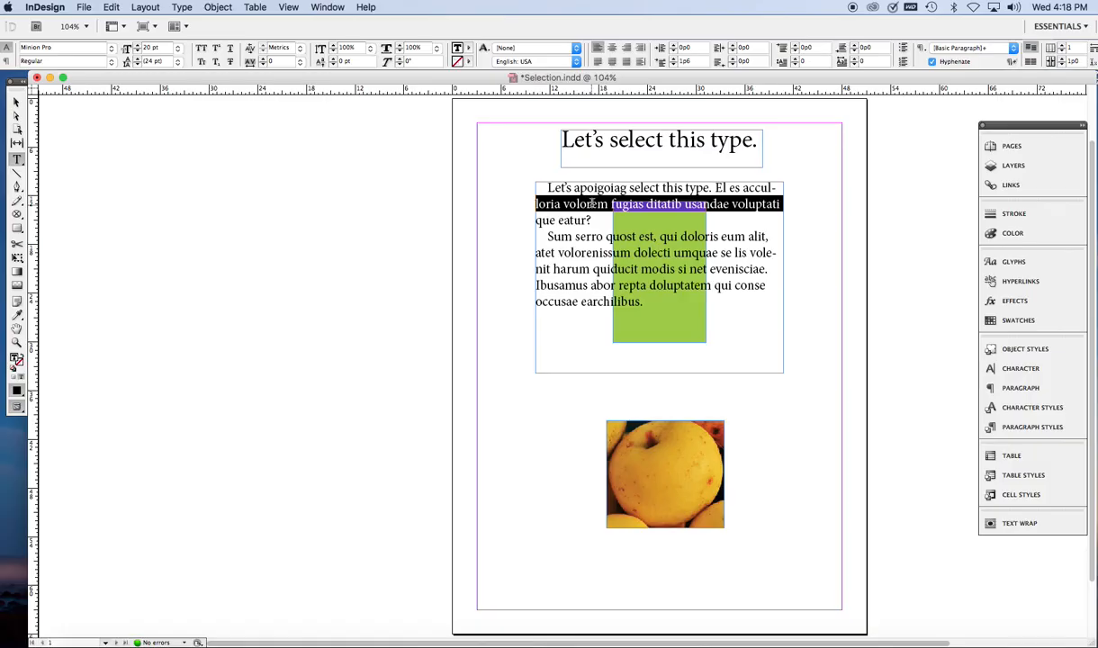
pyautogui.doubleClick(587, 253)
pyautogui.click(587, 253)
pyautogui.click(586, 253)
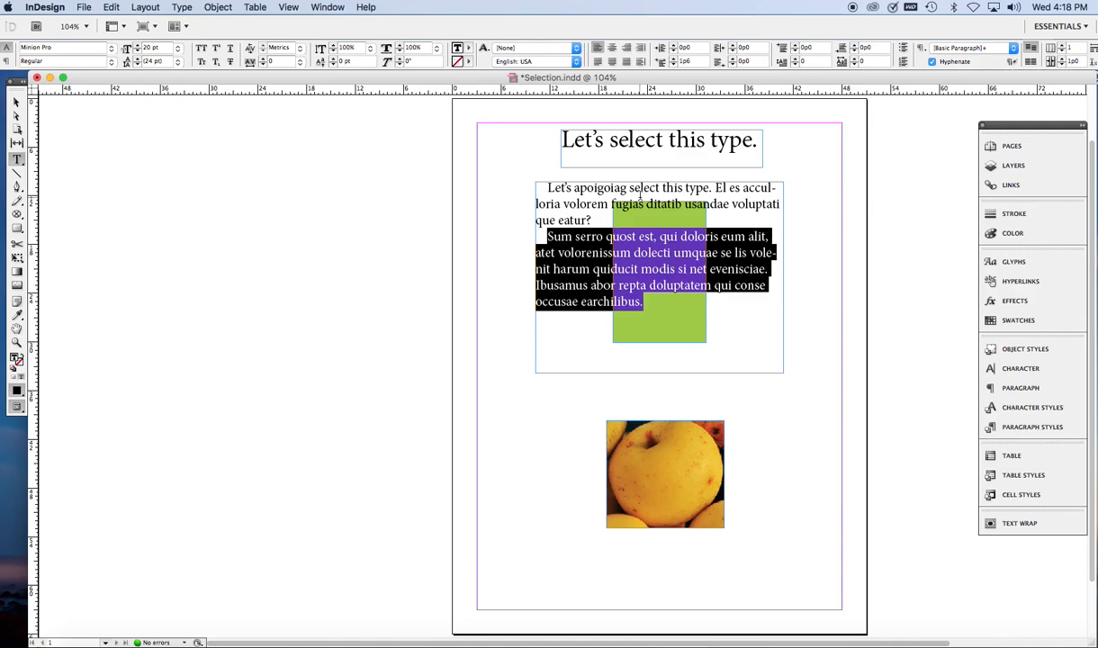
# Step: Switch to the Selection tool, select the body text frame and move it slightly down
pyautogui.click(16, 106)
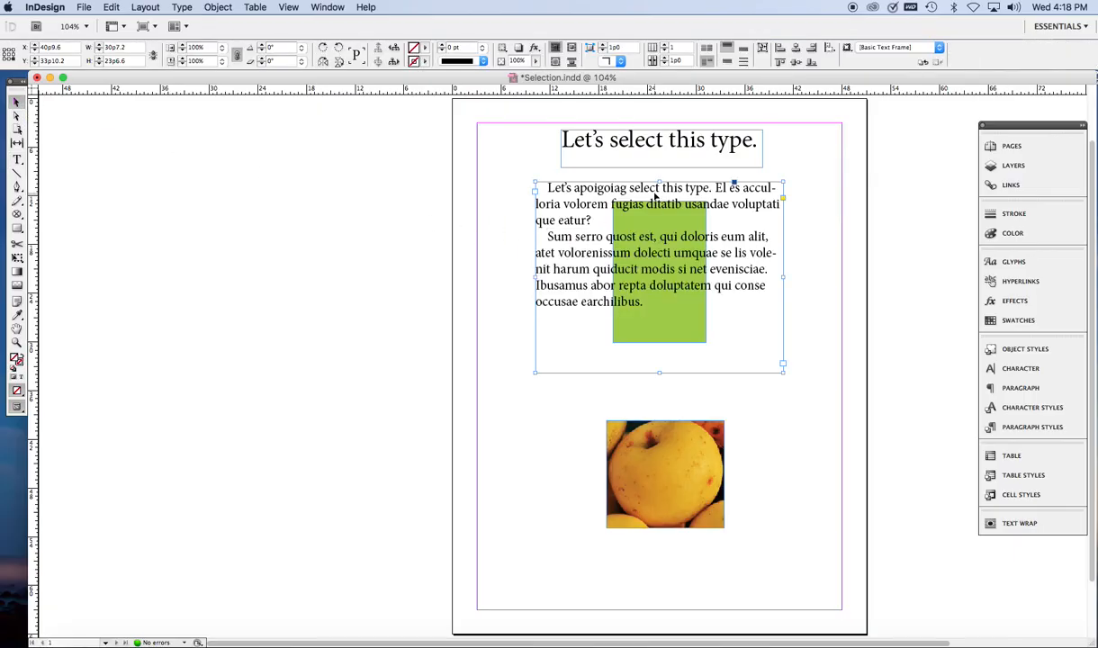
pyautogui.click(794, 252)
pyautogui.click(760, 250)
pyautogui.moveTo(640, 293)
pyautogui.mouseDown()
pyautogui.moveTo(711, 358)
pyautogui.moveTo(586, 335)
pyautogui.moveTo(728, 289)
pyautogui.moveTo(642, 307)
pyautogui.mouseUp()
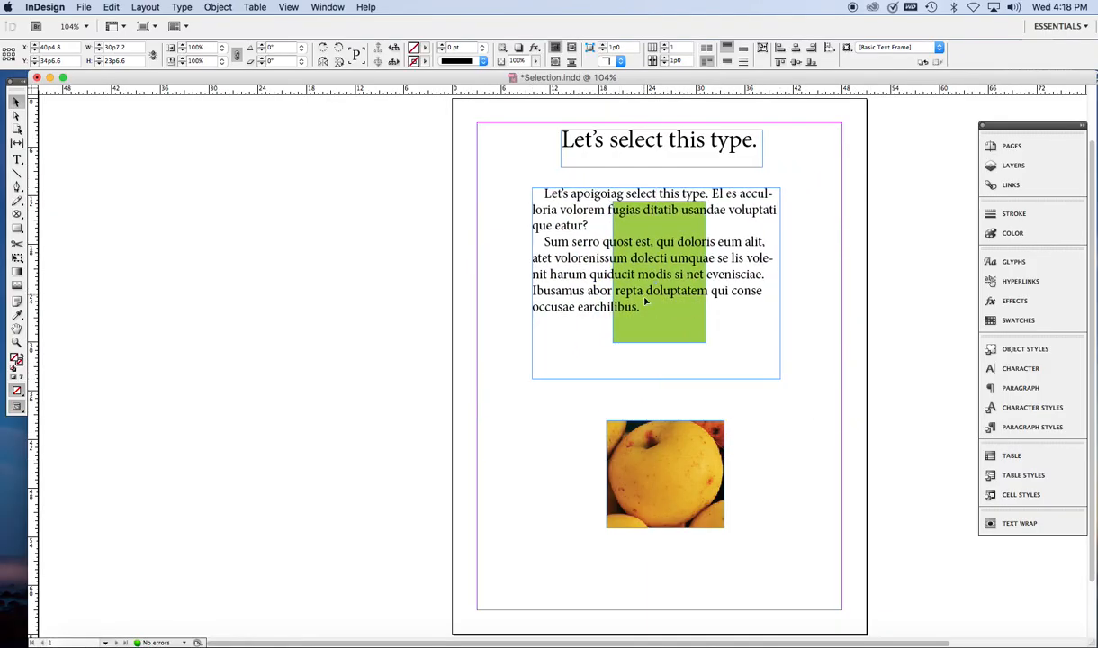
pyautogui.moveTo(654, 379)
pyautogui.mouseDown()
pyautogui.moveTo(655, 419)
pyautogui.moveTo(650, 252)
pyautogui.moveTo(655, 382)
pyautogui.mouseUp()
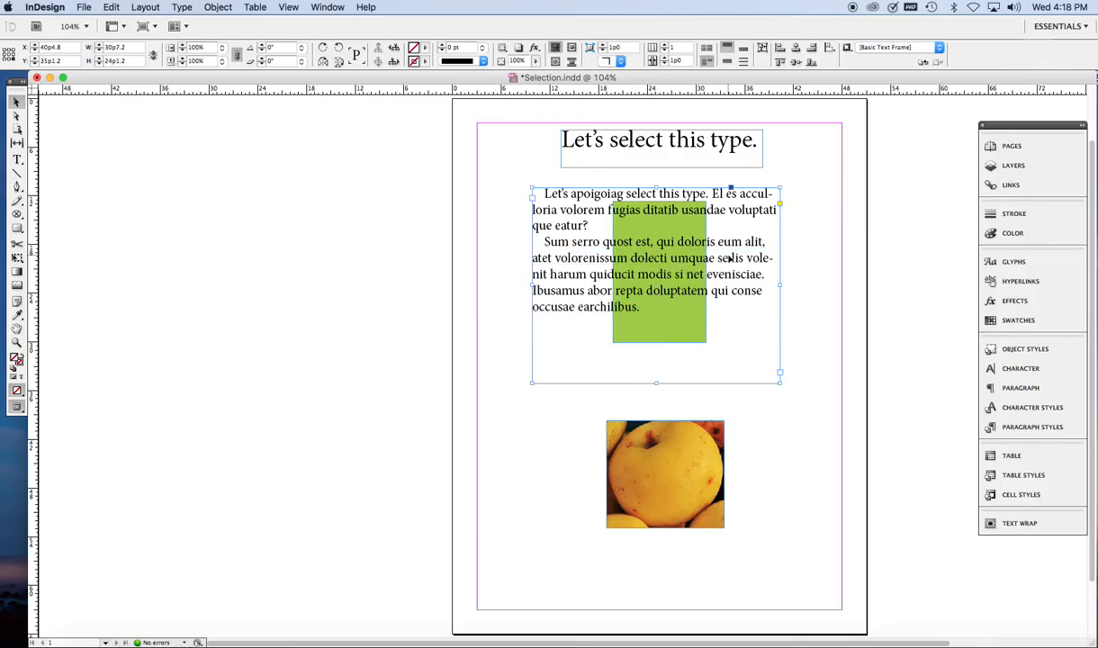
# Step: Move the headline text frame slightly to the right and deselect it
pyautogui.moveTo(667, 151)
pyautogui.mouseDown()
pyautogui.moveTo(681, 183)
pyautogui.moveTo(674, 152)
pyautogui.mouseUp()
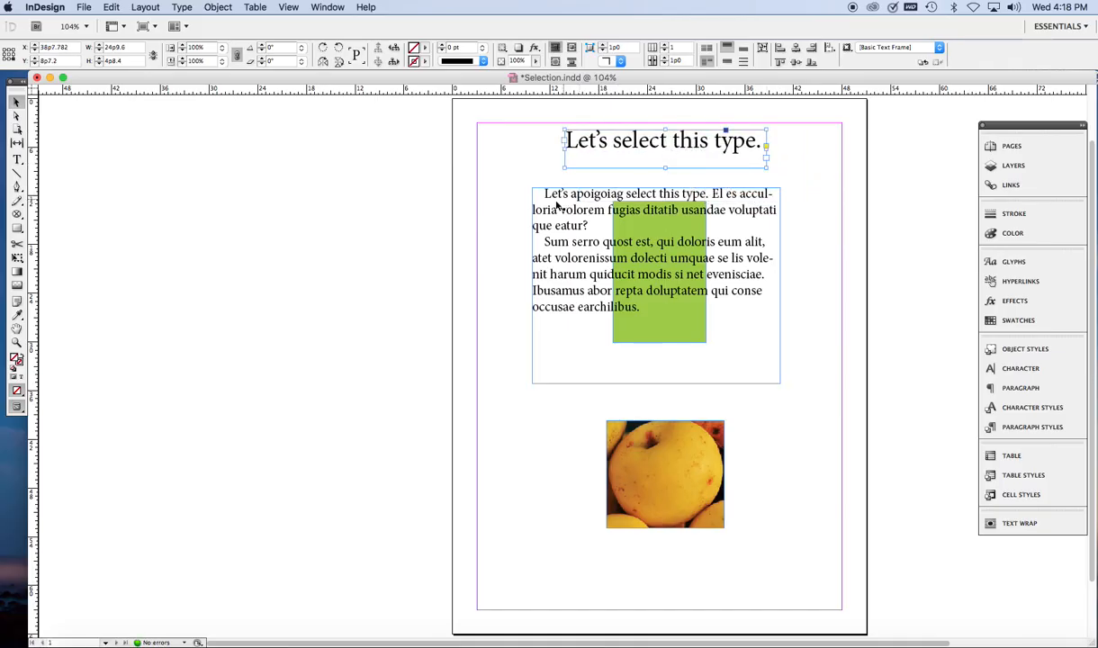
pyautogui.click(517, 225)
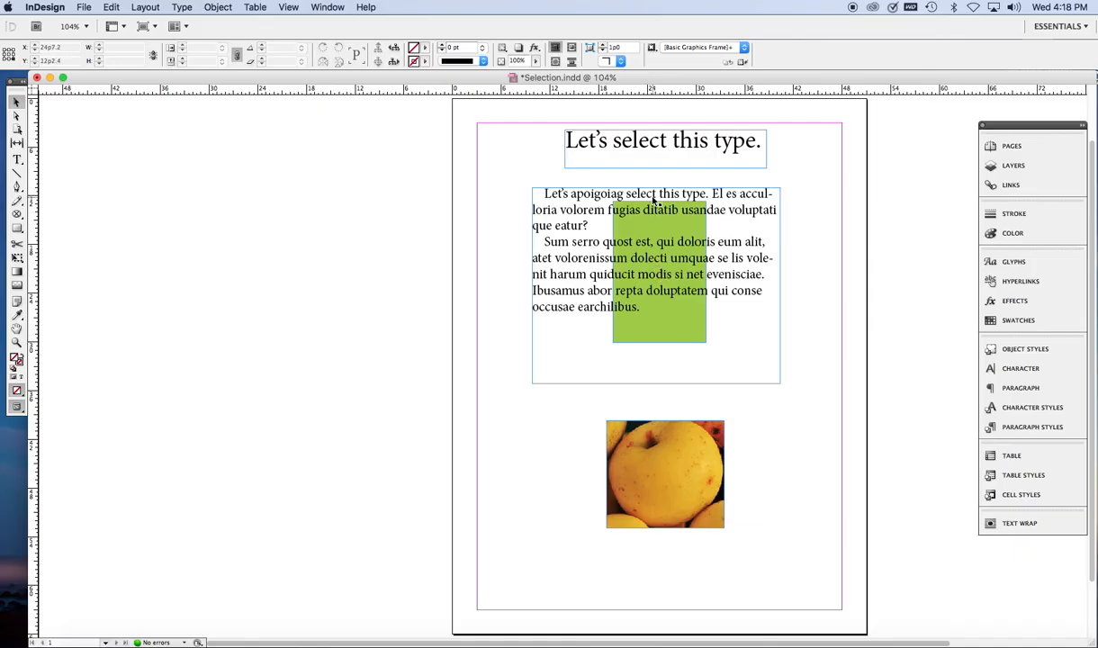
# Step: Move the body text frame back up slightly and reselect it
pyautogui.moveTo(660, 238); pyautogui.dragTo(656, 193)
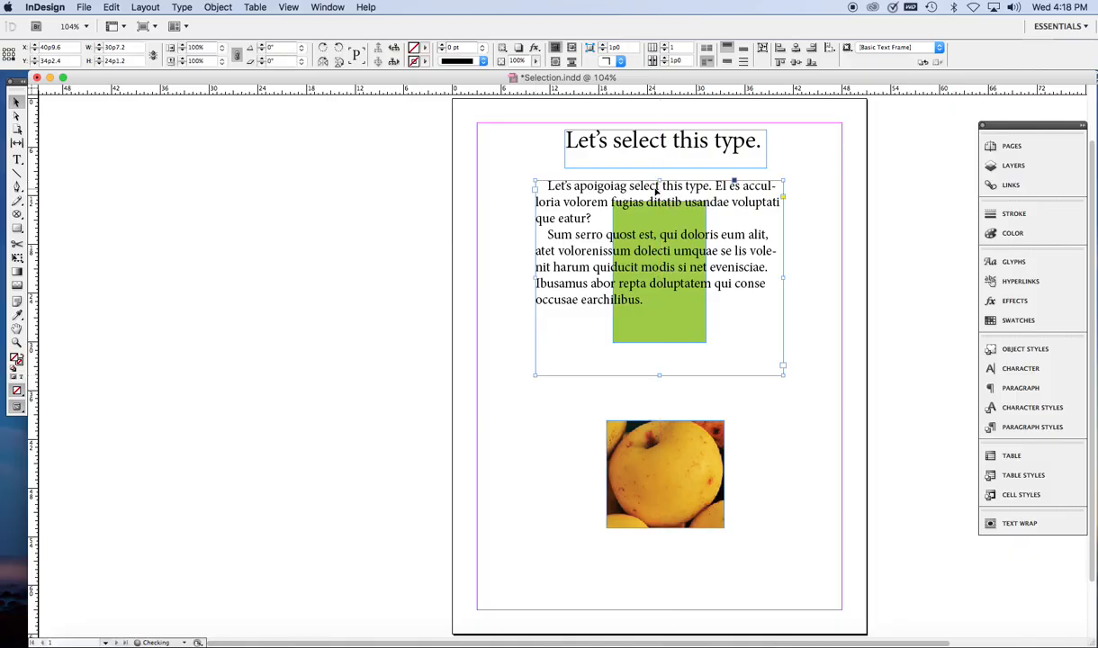
pyautogui.click(642, 269)
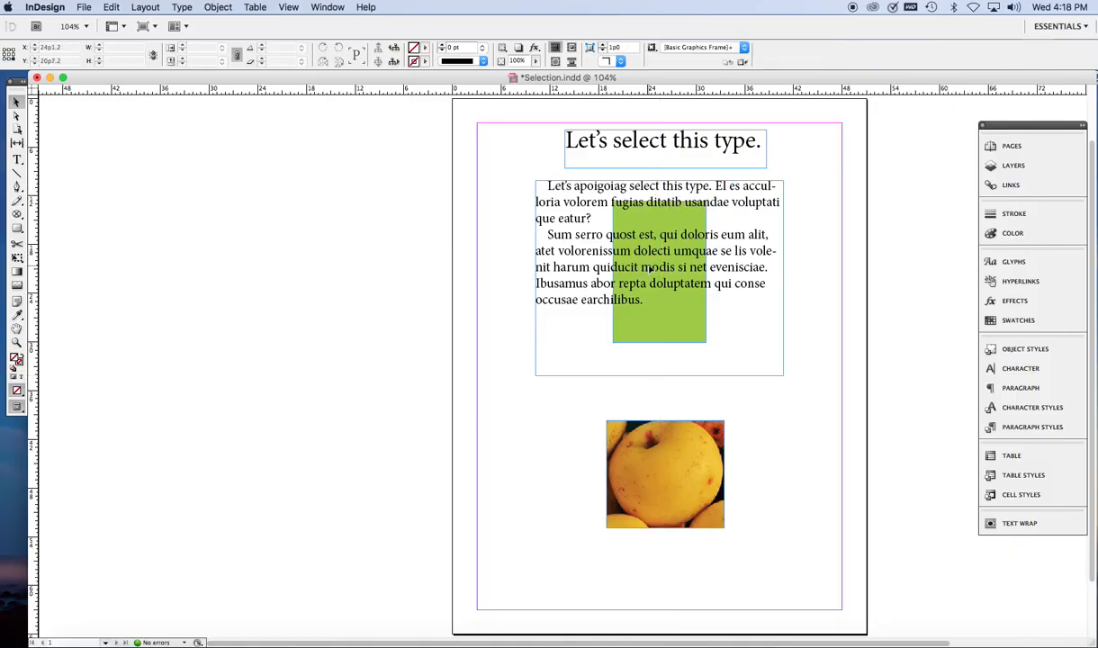
pyautogui.click(623, 259)
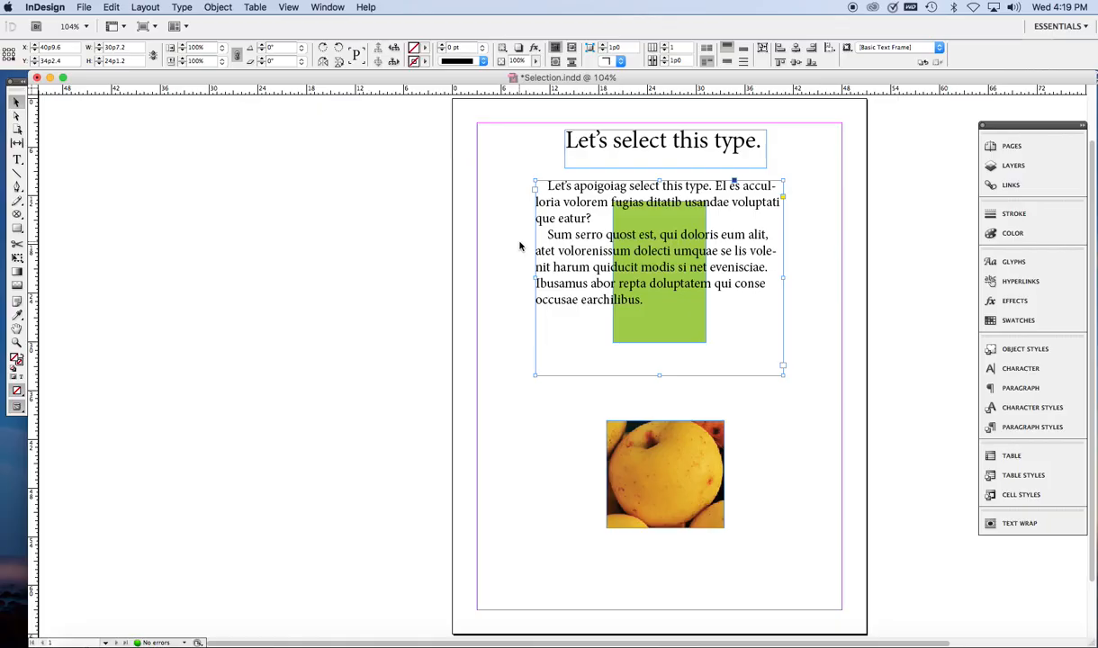
# Step: Select the green rectangle behind the text and make it narrower by dragging its side edges
pyautogui.moveTo(520, 245); pyautogui.dragTo(725, 341)
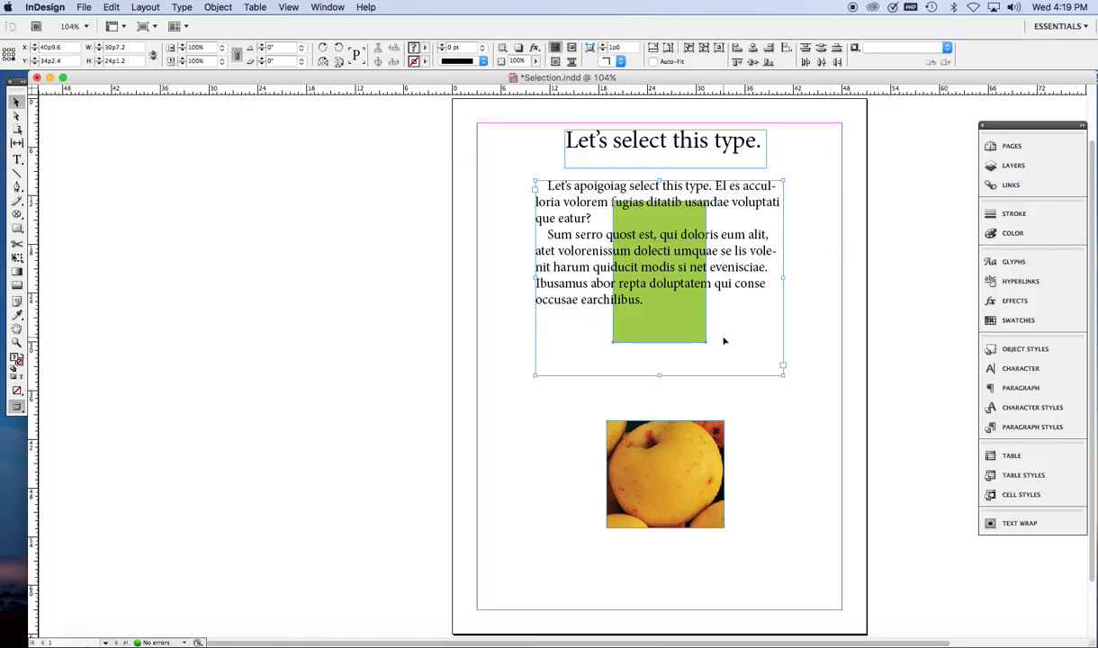
pyautogui.keyDown('shift'); pyautogui.click(591, 257); pyautogui.keyUp('shift')
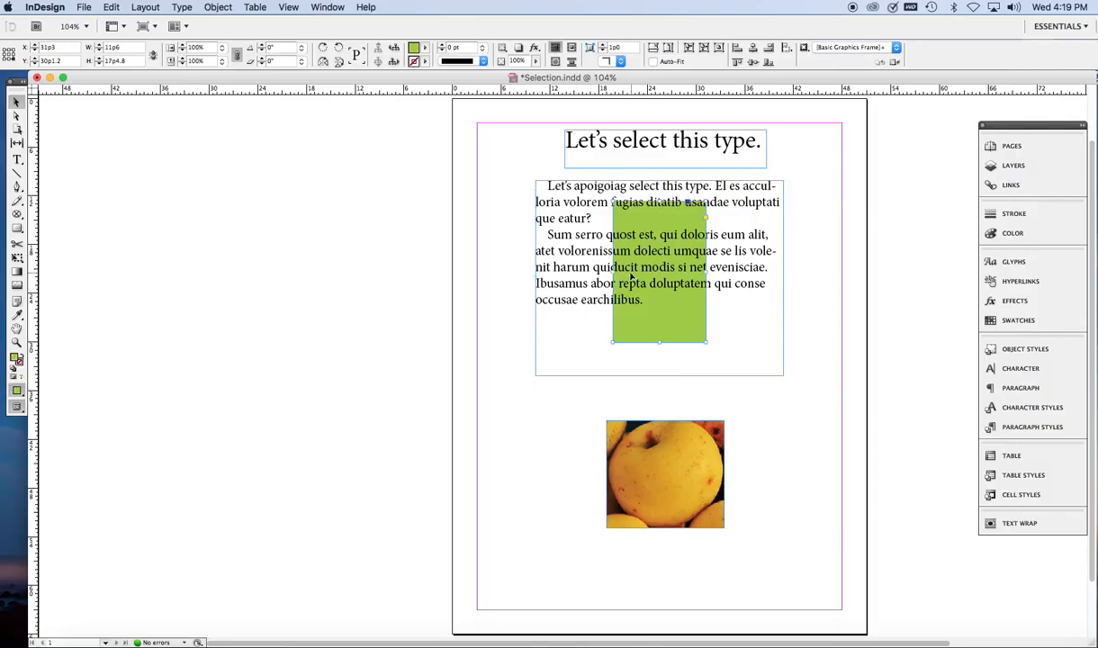
pyautogui.moveTo(612, 271)
pyautogui.mouseDown()
pyautogui.moveTo(495, 270)
pyautogui.moveTo(626, 271)
pyautogui.mouseUp()
pyautogui.moveTo(655, 332)
pyautogui.mouseDown()
pyautogui.moveTo(646, 331)
pyautogui.moveTo(671, 331)
pyautogui.moveTo(648, 326)
pyautogui.mouseUp()
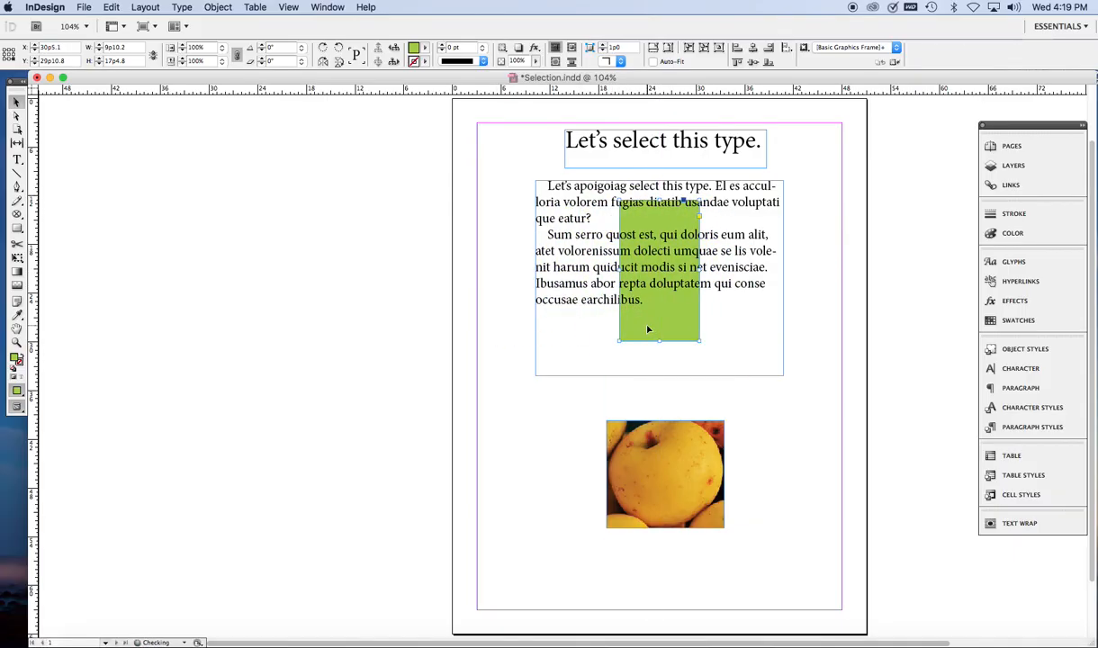
pyautogui.click(519, 324)
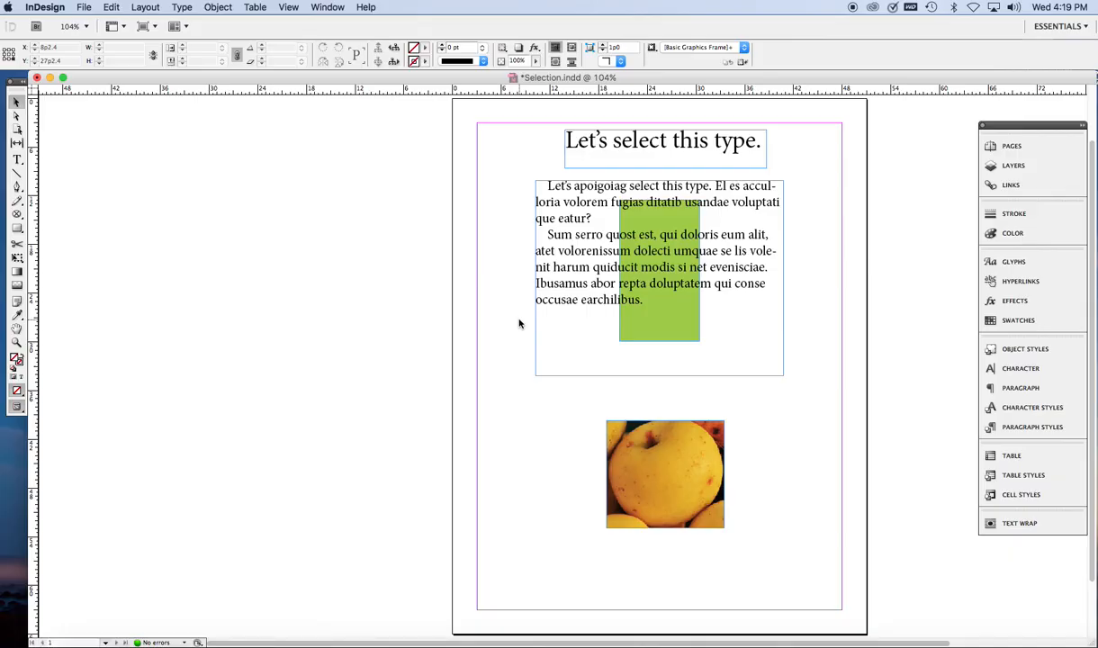
# Step: Select the green rectangle through the text frame and move it slightly to the right
pyautogui.click(654, 295)
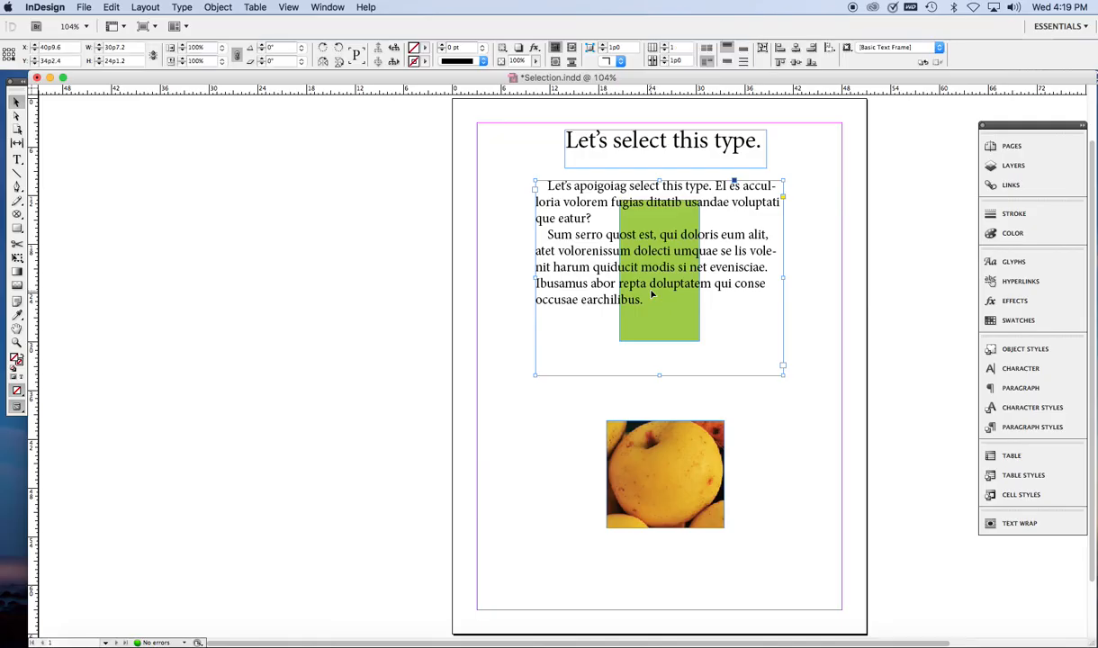
pyautogui.click(653, 295)
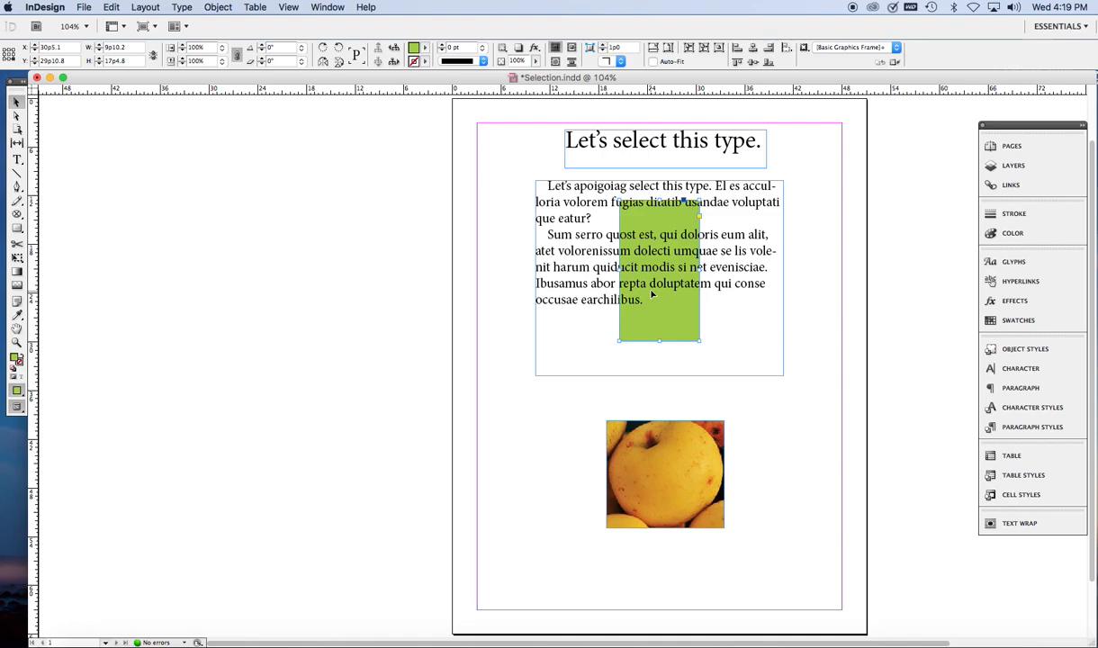
pyautogui.moveTo(654, 293); pyautogui.dragTo(705, 284)
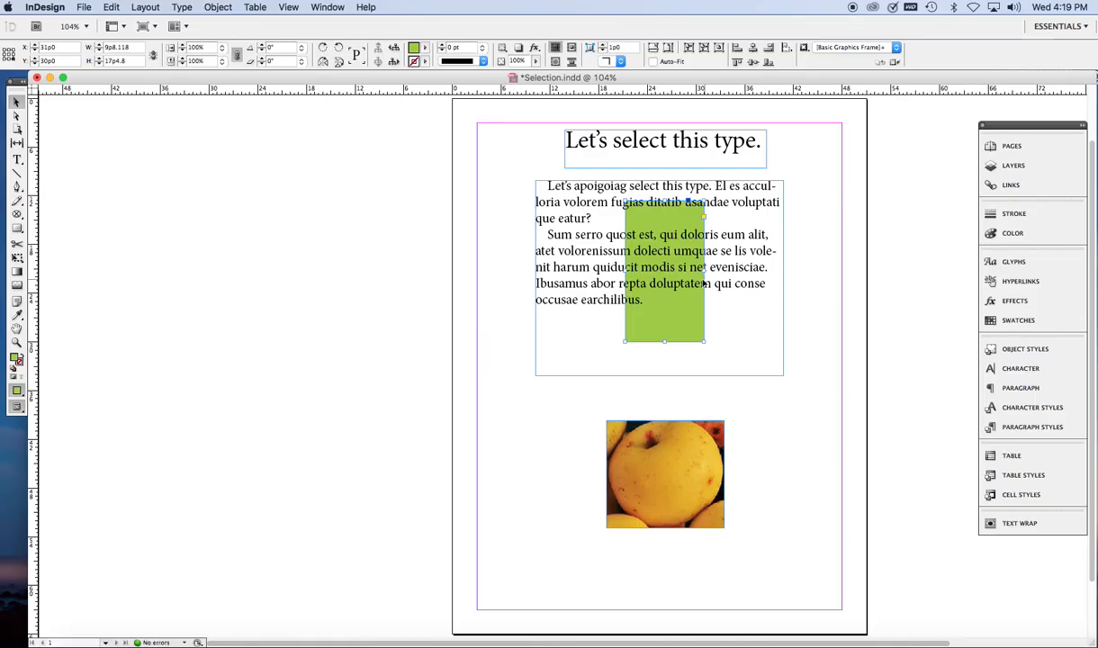
pyautogui.click(495, 309)
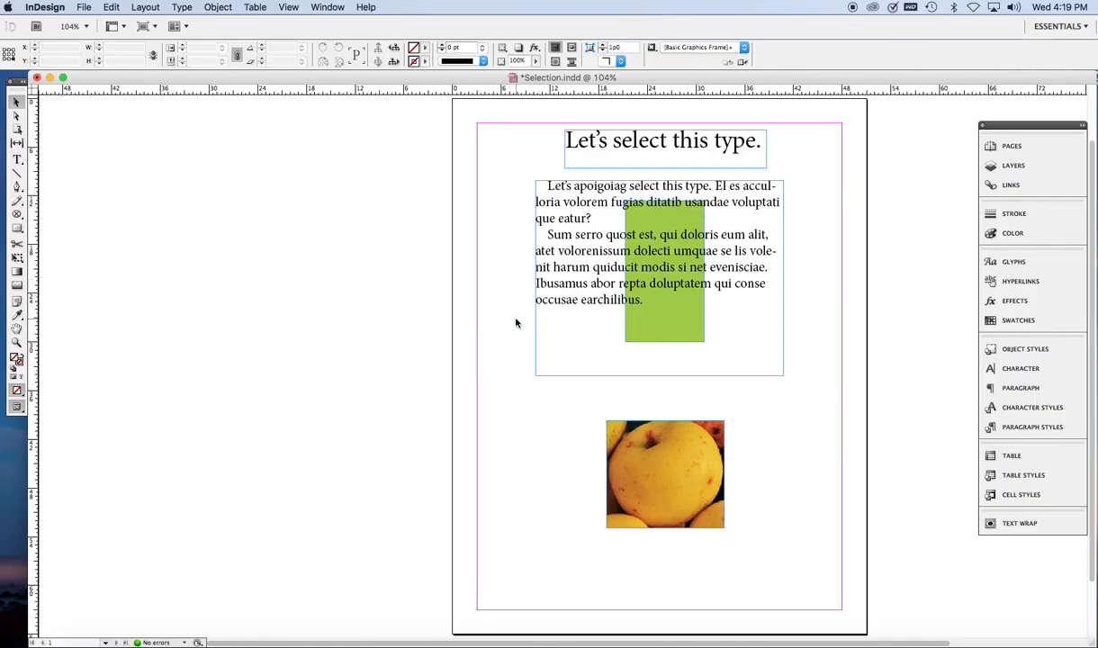
# Step: Select the apple image frame and move it up and slightly to the left
pyautogui.moveTo(640, 445)
pyautogui.mouseDown()
pyautogui.moveTo(722, 449)
pyautogui.moveTo(633, 419)
pyautogui.moveTo(645, 434)
pyautogui.mouseUp()
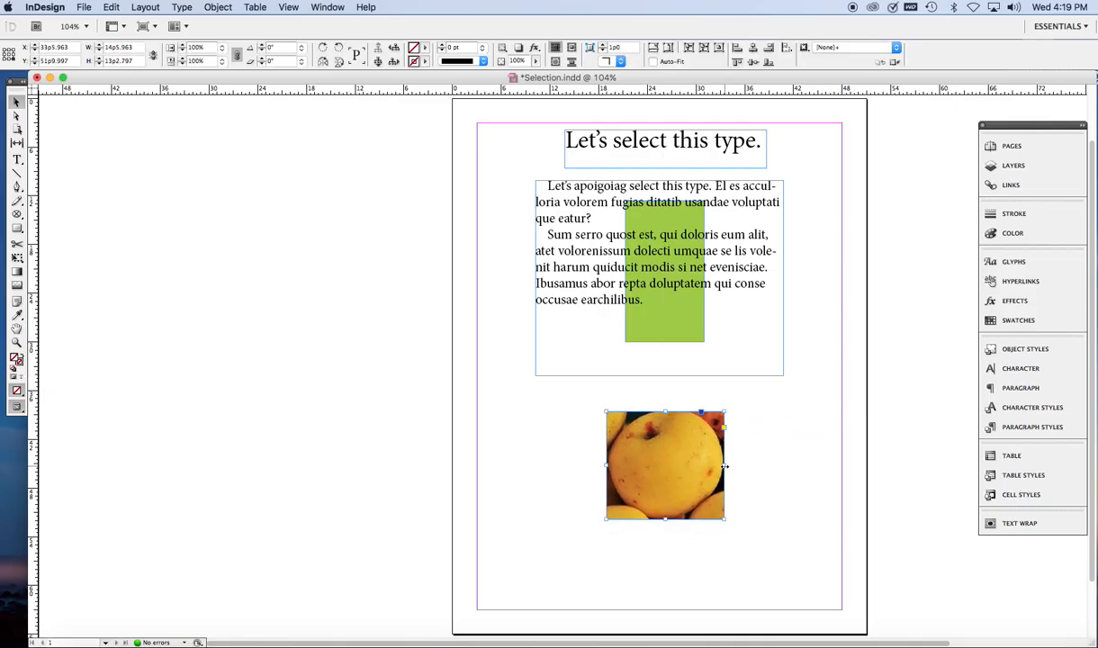
pyautogui.moveTo(726, 466); pyautogui.dragTo(725, 496)
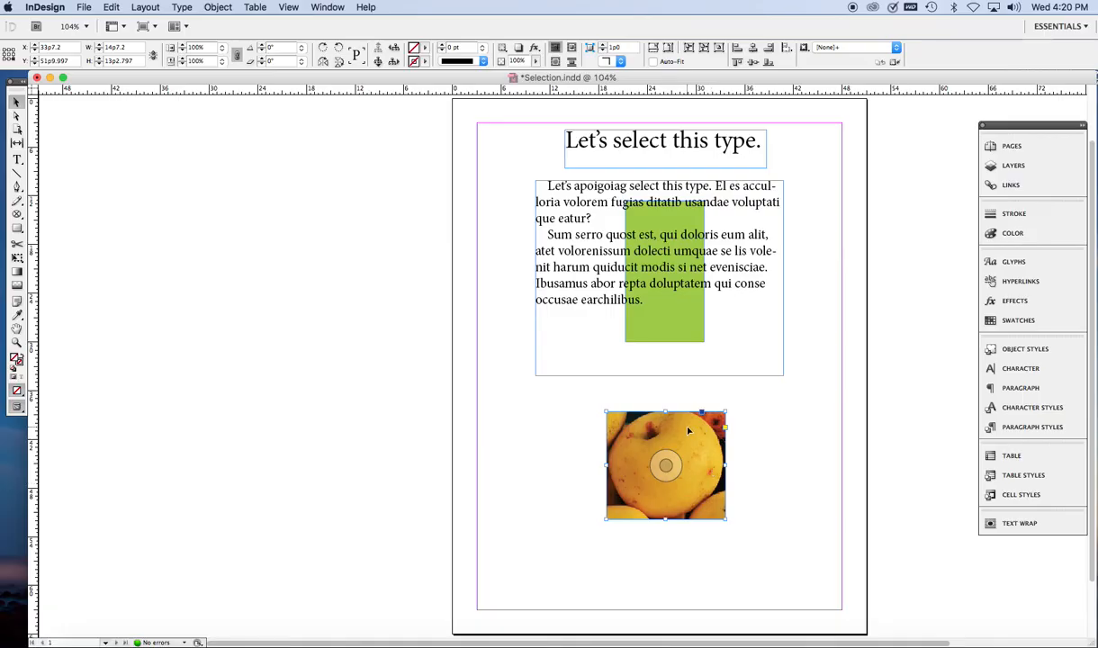
pyautogui.moveTo(689, 431); pyautogui.dragTo(660, 395)
pyautogui.moveTo(600, 451)
pyautogui.mouseDown()
pyautogui.moveTo(555, 450)
pyautogui.moveTo(597, 451)
pyautogui.mouseUp()
pyautogui.click(570, 452)
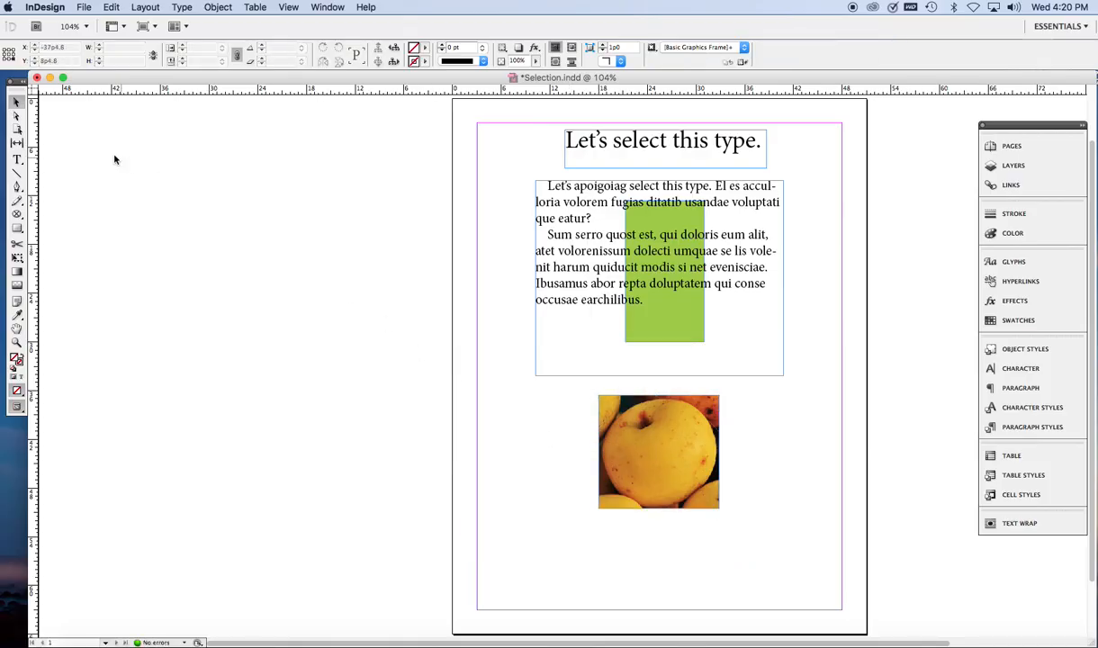
# Step: With the Direct Selection tool, select the image content, shrink it from a corner and reposition it inside the frame
pyautogui.click(18, 117)
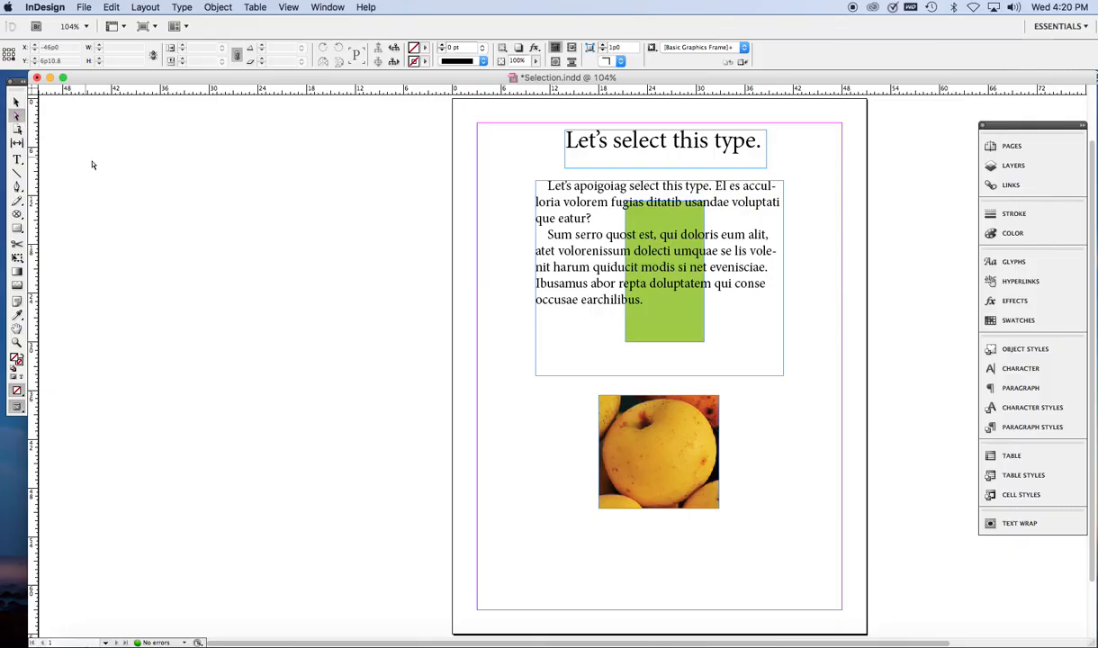
pyautogui.click(606, 450)
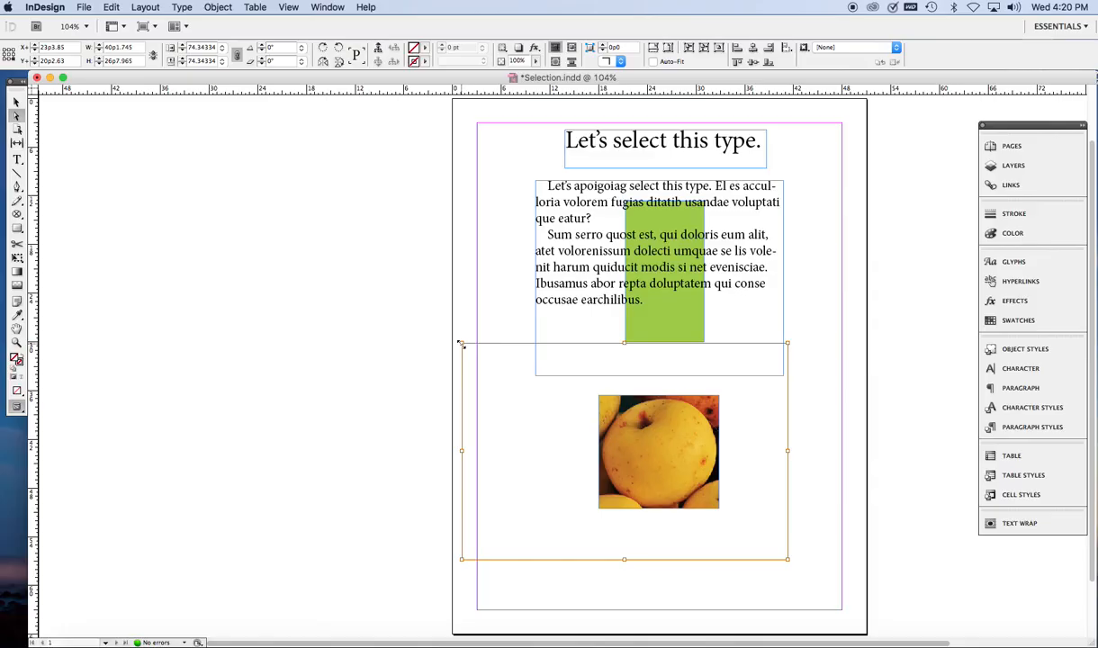
pyautogui.moveTo(461, 345); pyautogui.dragTo(461, 345)
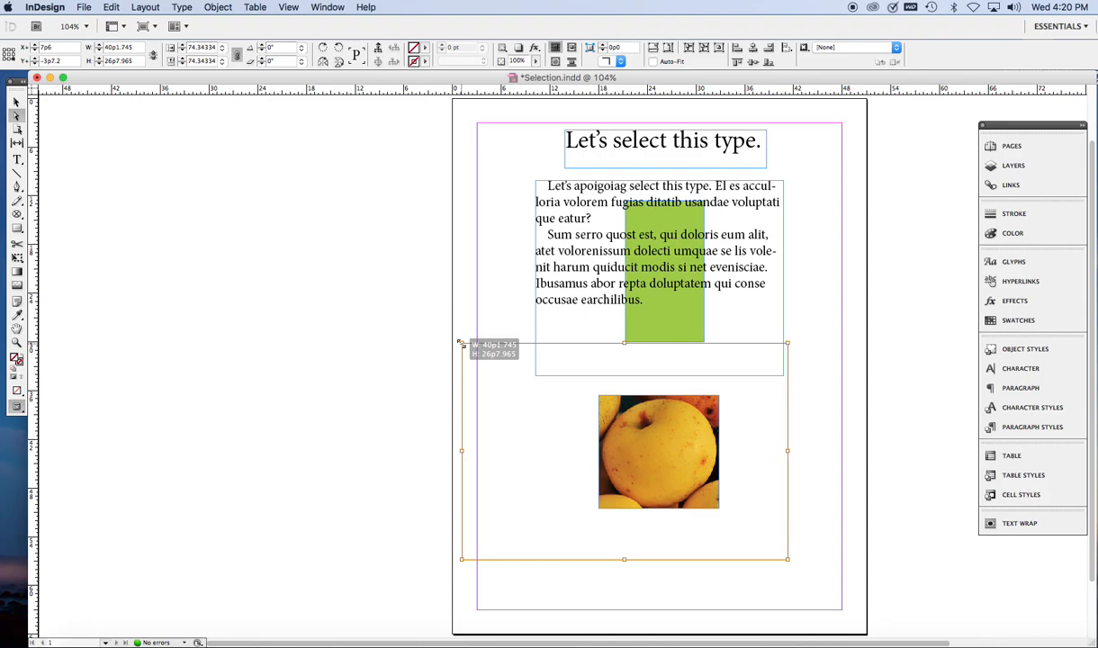
pyautogui.moveTo(461, 343); pyautogui.dragTo(567, 478)
pyautogui.moveTo(632, 464); pyautogui.dragTo(608, 460)
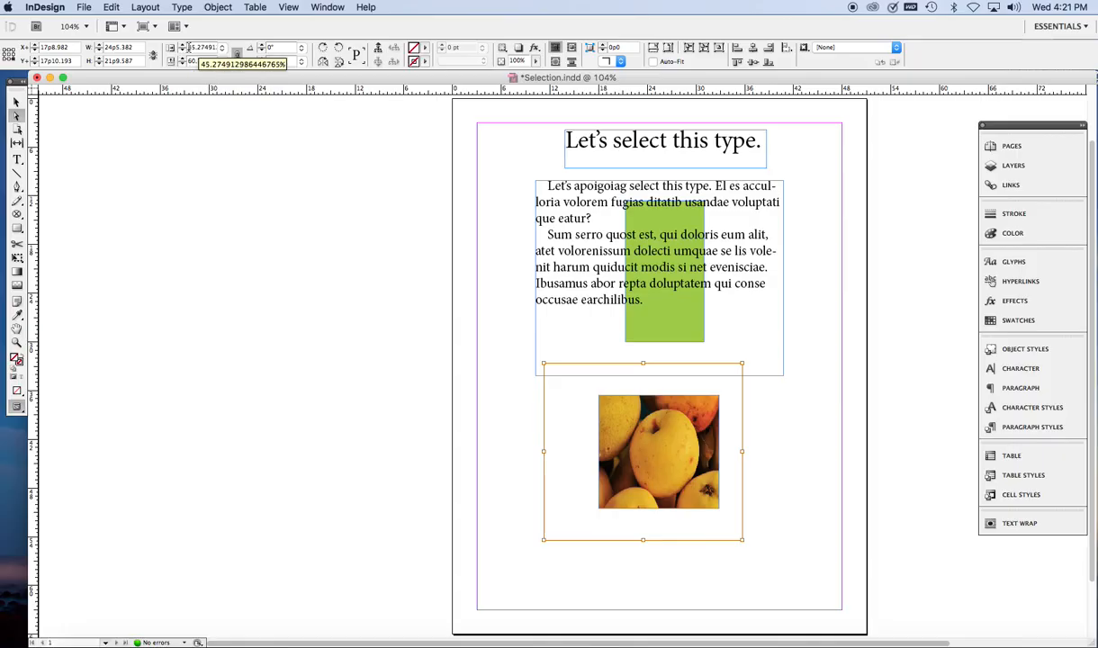
# Step: Turn on constrained proportions and set the image content's scale to 57%
pyautogui.click(237, 51)
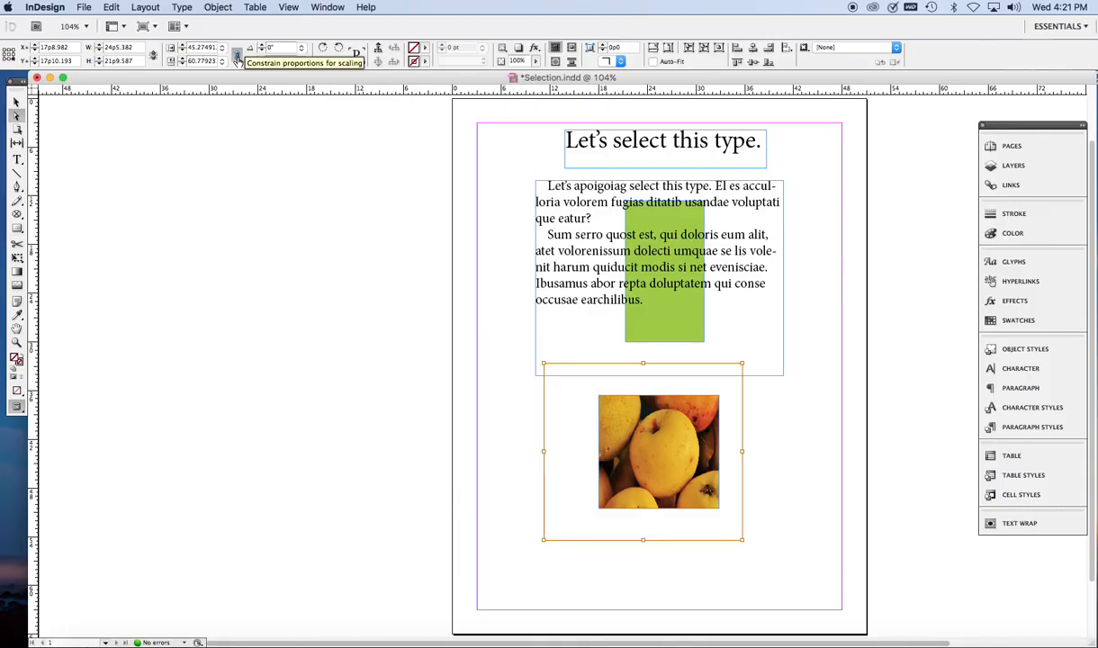
pyautogui.click(237, 57)
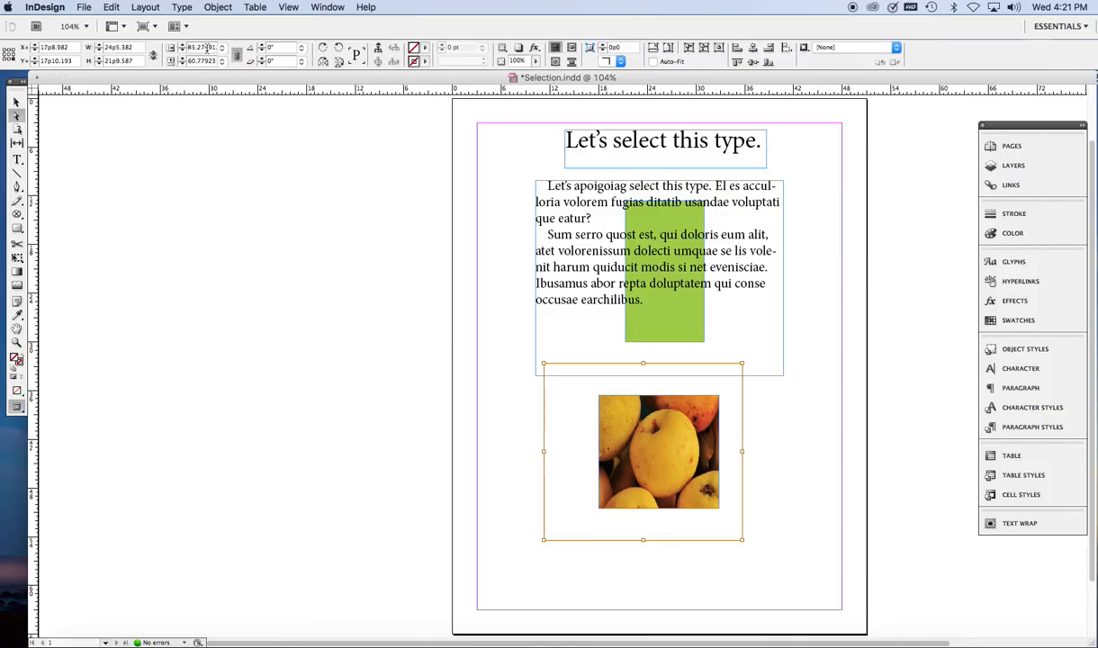
pyautogui.doubleClick(206, 47)
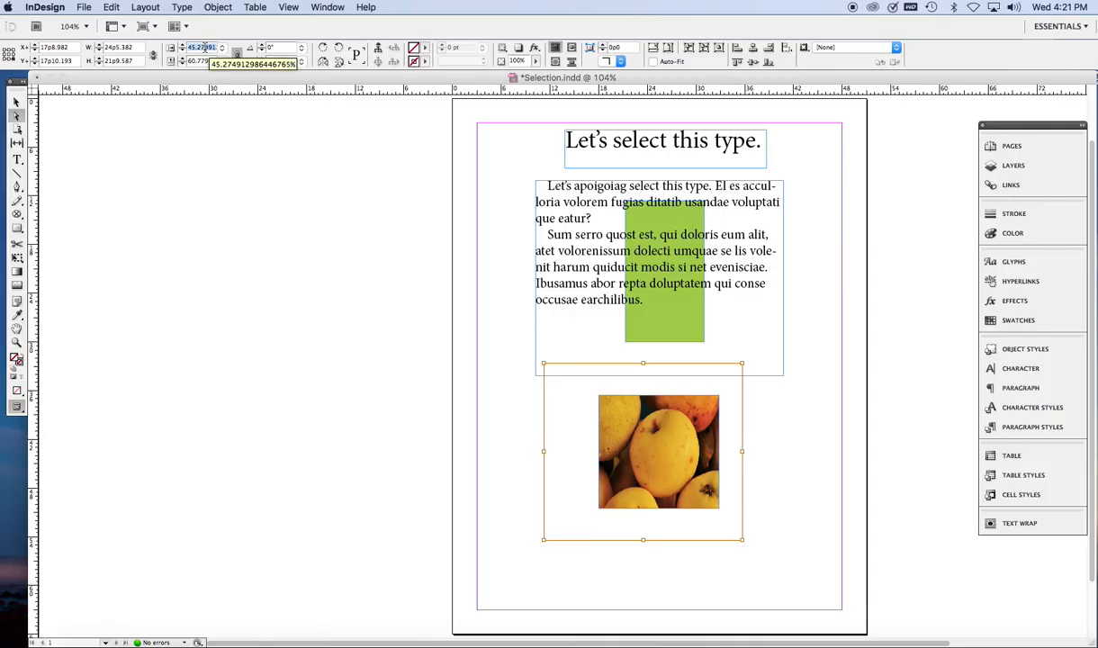
pyautogui.write('5%')
pyautogui.write('7')
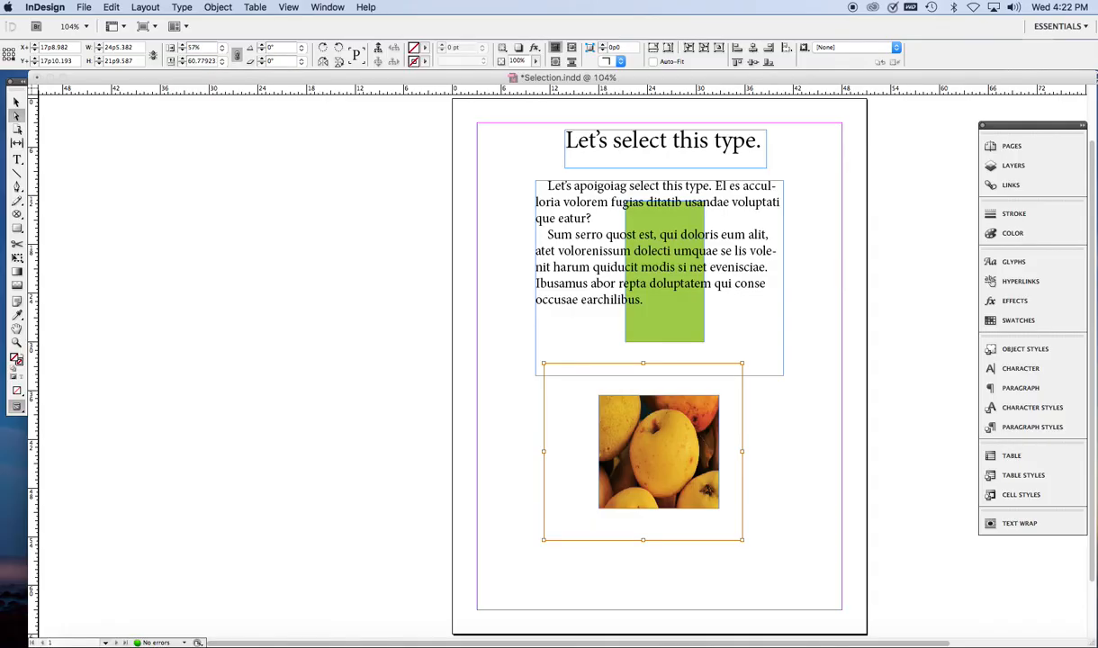
pyautogui.press('Tab')
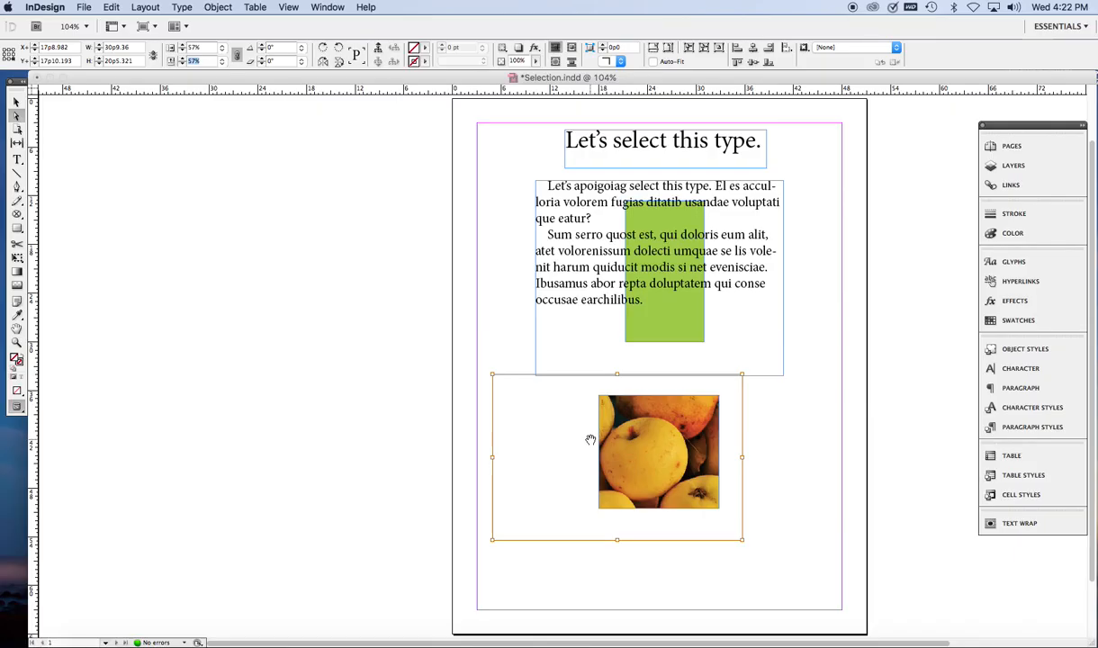
# Step: Set the image content's scale to 100%
pyautogui.click(194, 47)
pyautogui.write('100')
pyautogui.press('Tab')
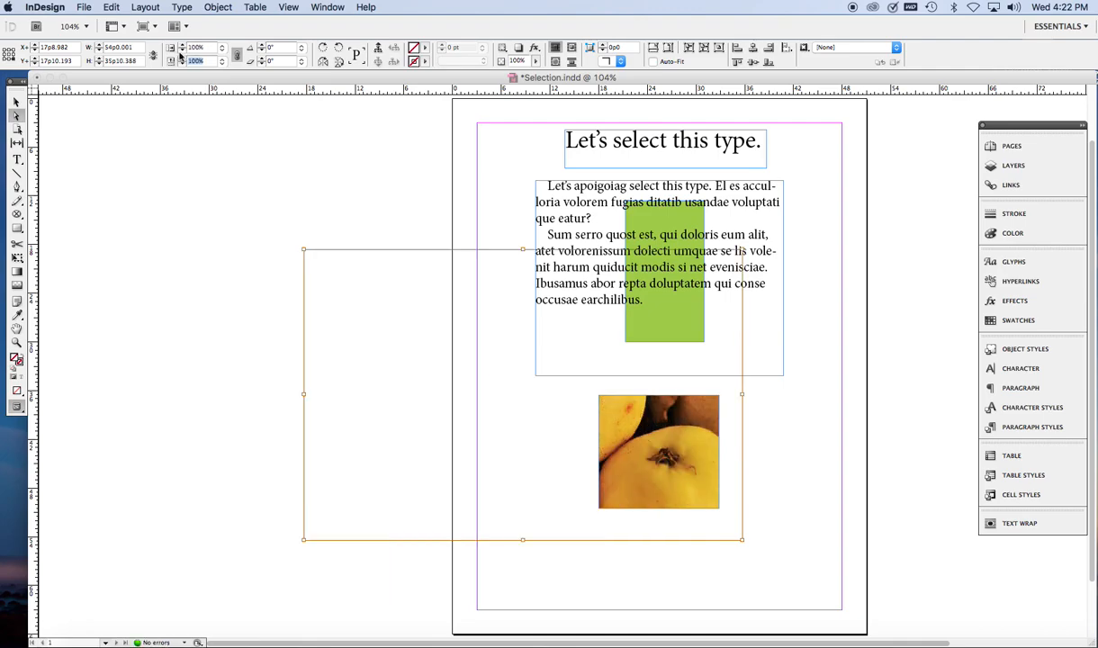
# Step: Resize the image content from a corner to about 80% and reposition it within the frame
pyautogui.moveTo(623, 443); pyautogui.dragTo(710, 497)
pyautogui.moveTo(388, 307); pyautogui.dragTo(470, 364)
pyautogui.moveTo(647, 468); pyautogui.dragTo(622, 445)
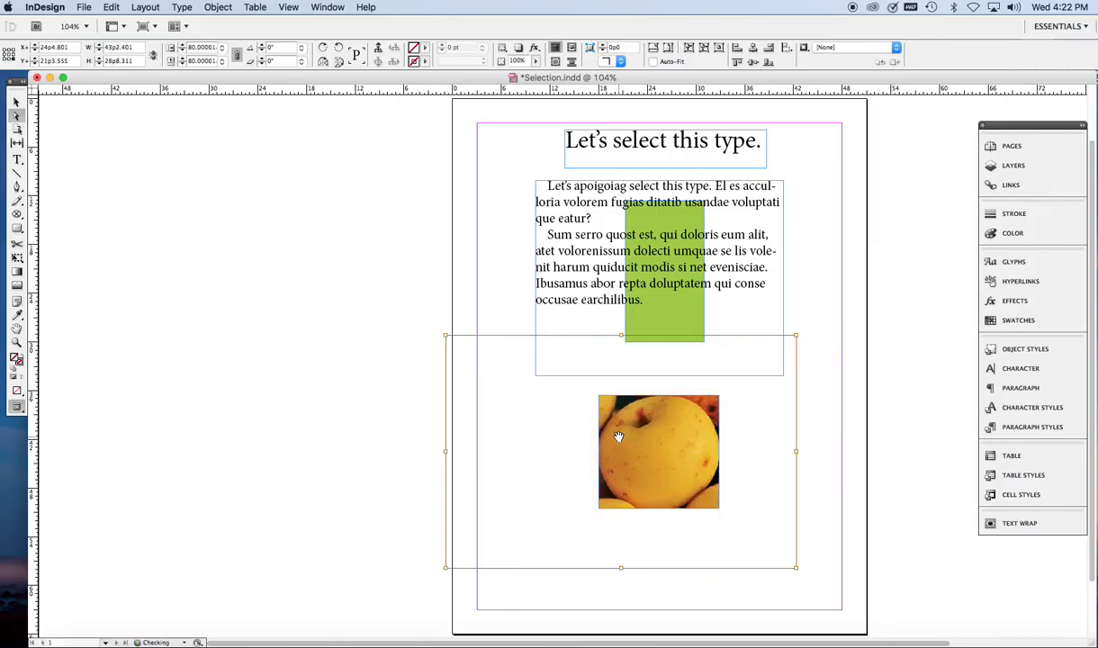
# Step: Scale the image frame down from its corner to about 46% with the Free Transform tool, then move it up slightly
pyautogui.click(450, 277)
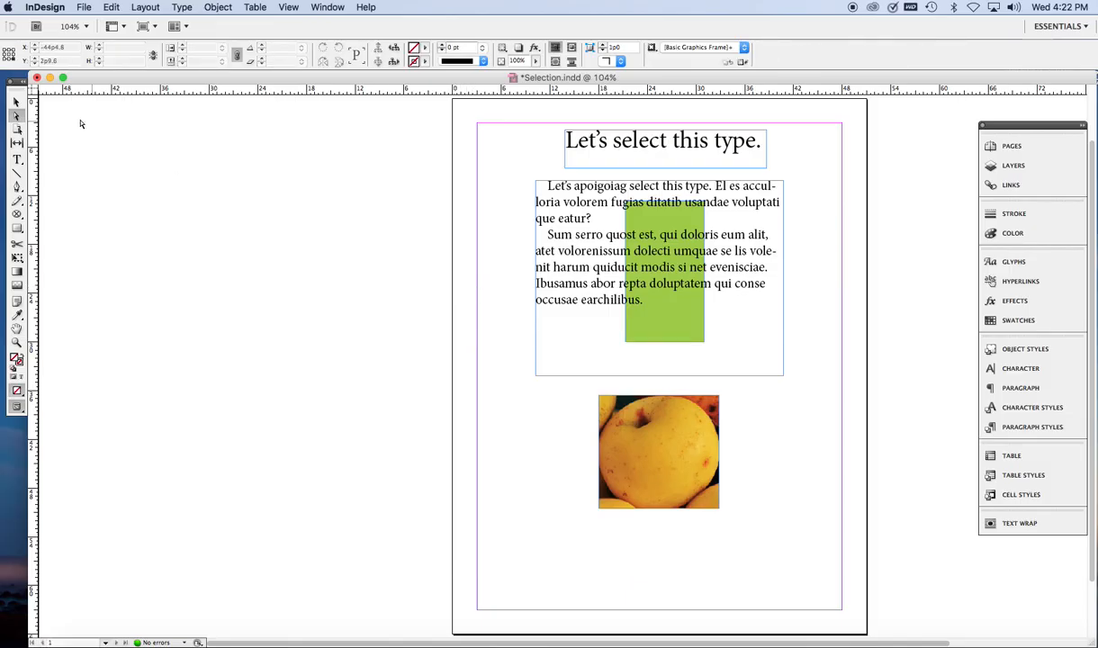
pyautogui.click(16, 101)
pyautogui.click(645, 454)
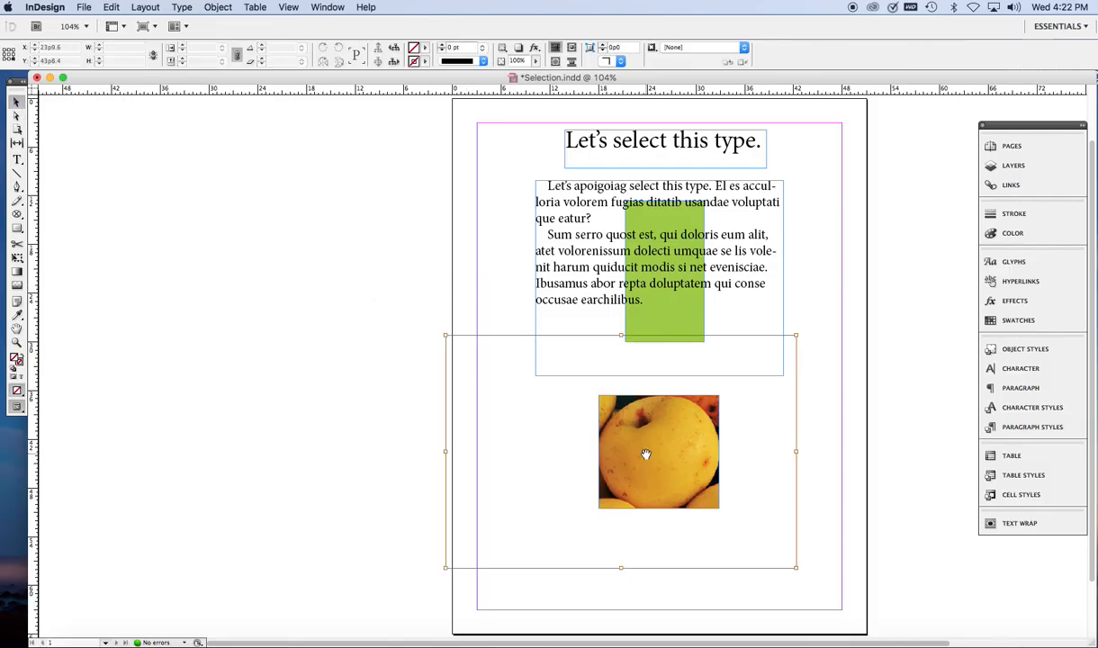
pyautogui.click(417, 431)
pyautogui.click(615, 481)
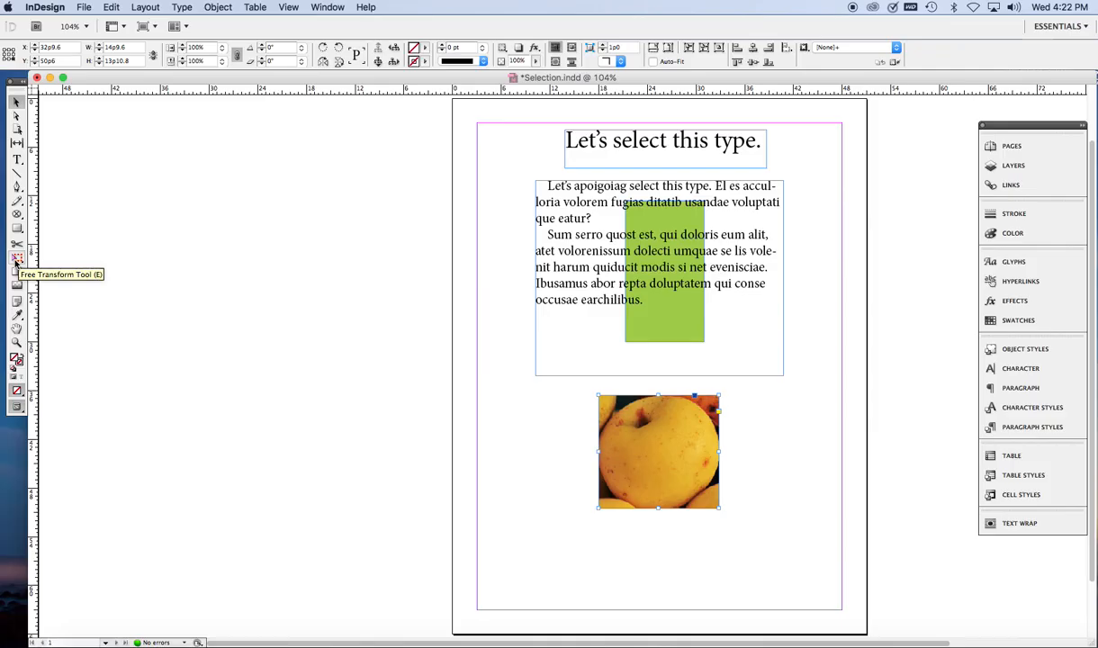
pyautogui.click(16, 259)
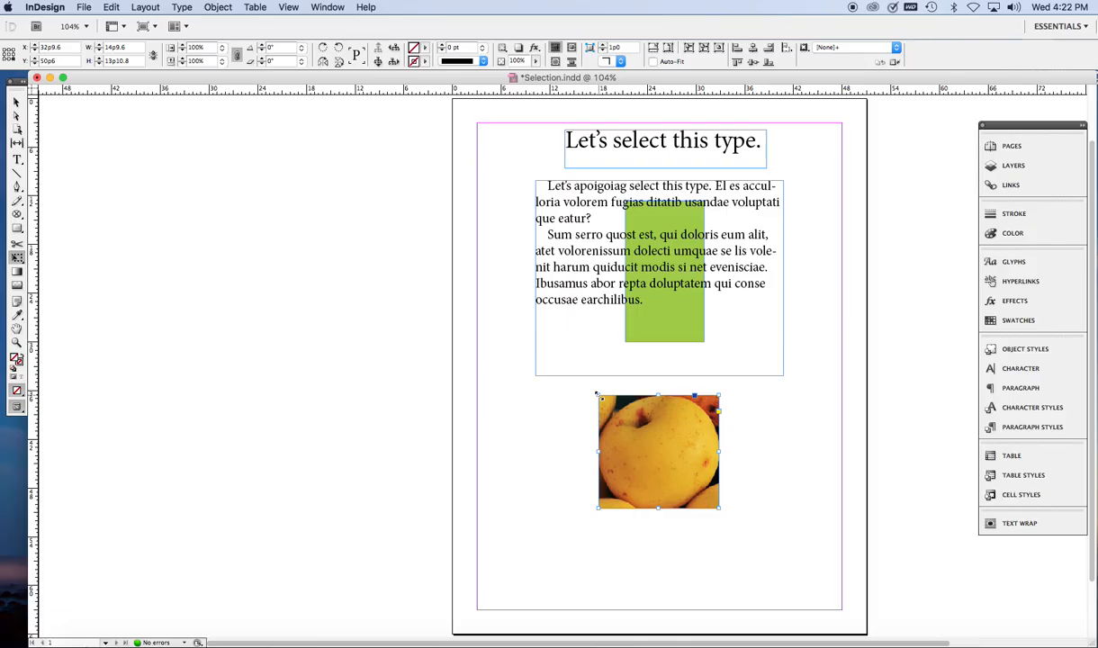
pyautogui.moveTo(596, 394); pyautogui.dragTo(630, 500)
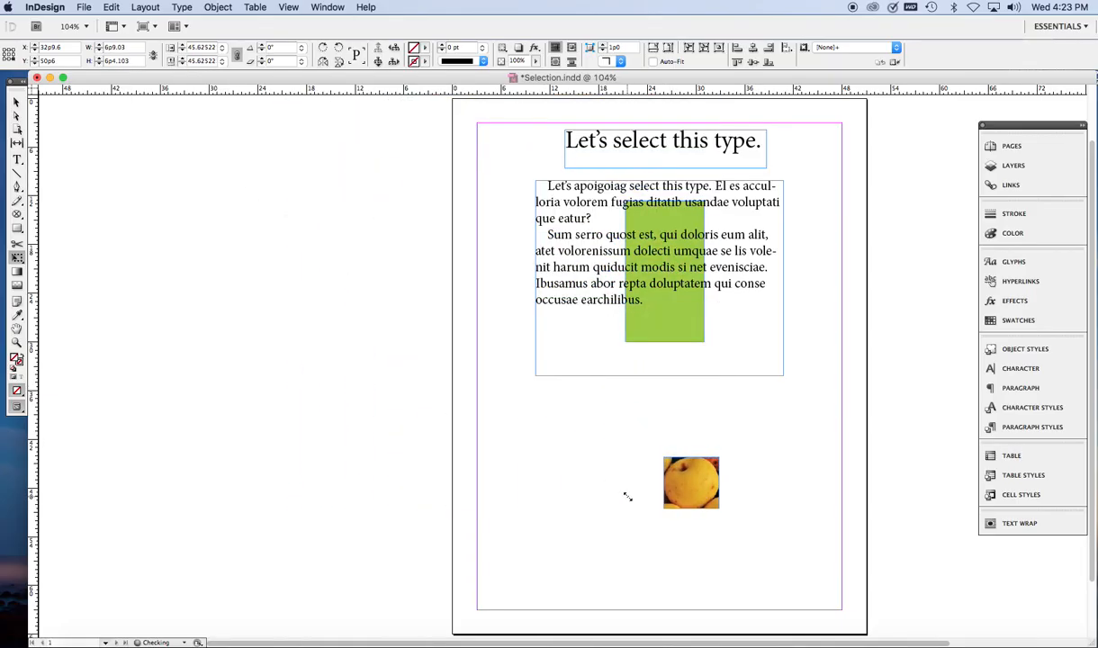
pyautogui.click(16, 102)
pyautogui.moveTo(668, 499); pyautogui.dragTo(659, 460)
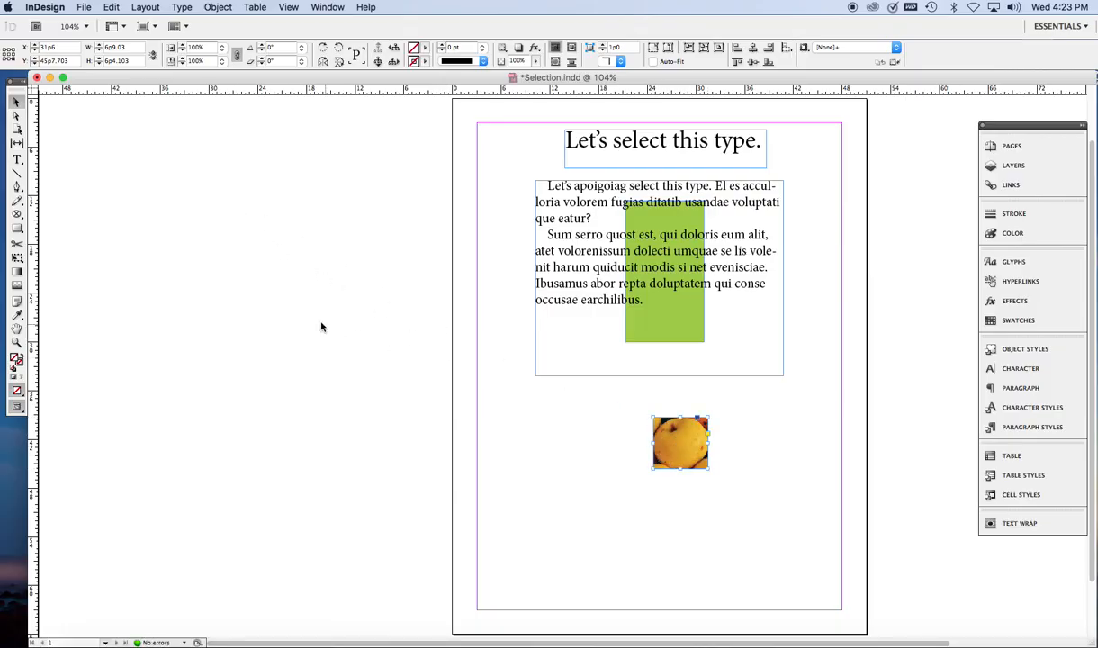
# Step: Rotate the image frame about -9° with the Free Transform tool and undo the rotation
pyautogui.click(18, 259)
pyautogui.moveTo(641, 408)
pyautogui.mouseDown()
pyautogui.moveTo(644, 449)
pyautogui.moveTo(650, 380)
pyautogui.moveTo(691, 375)
pyautogui.moveTo(652, 409)
pyautogui.mouseUp()
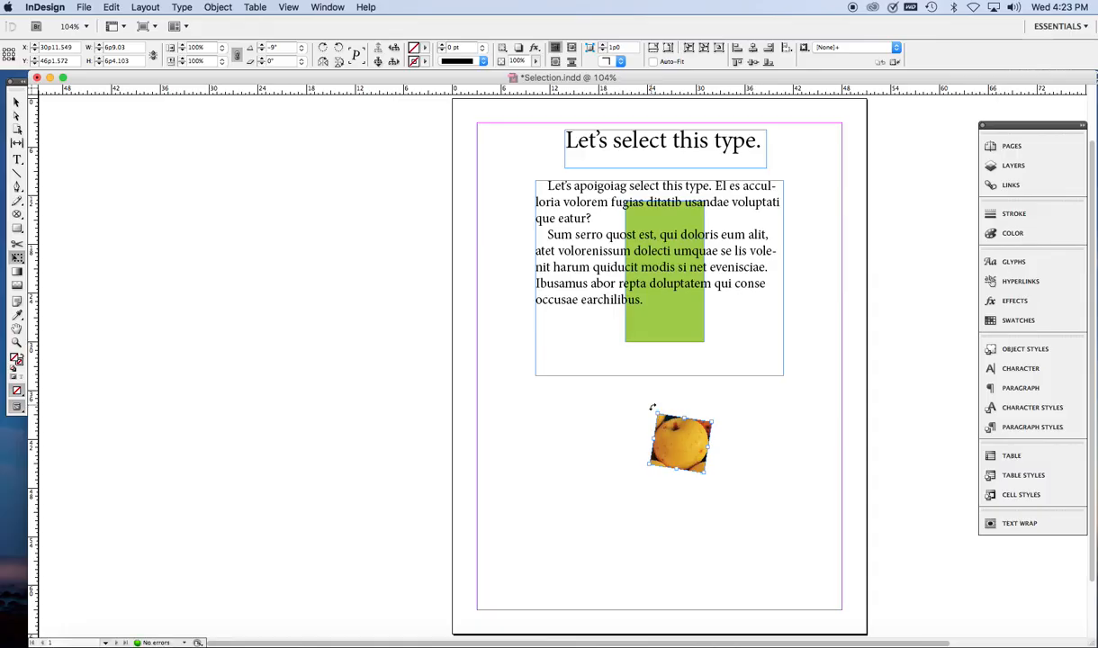
pyautogui.press('super+z')
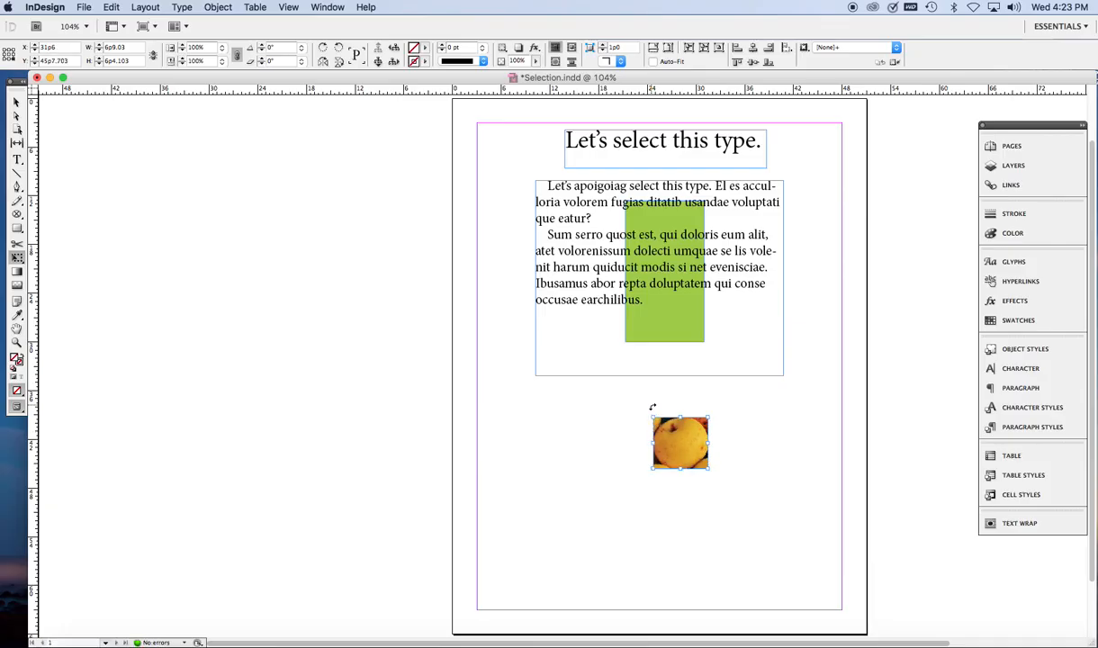
pyautogui.click(18, 103)
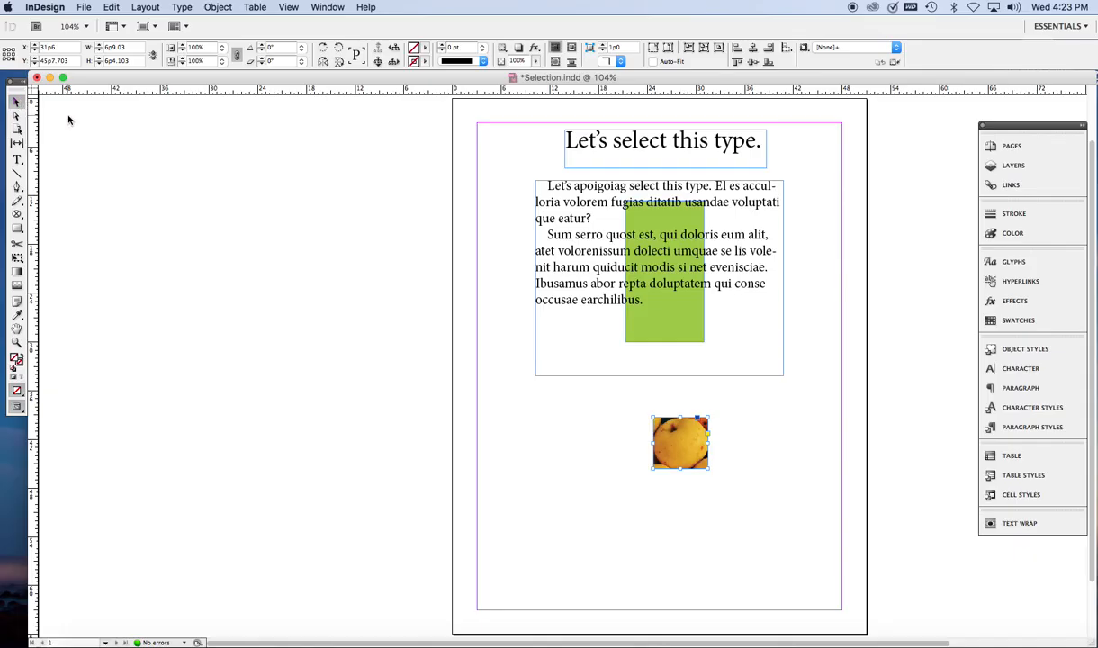